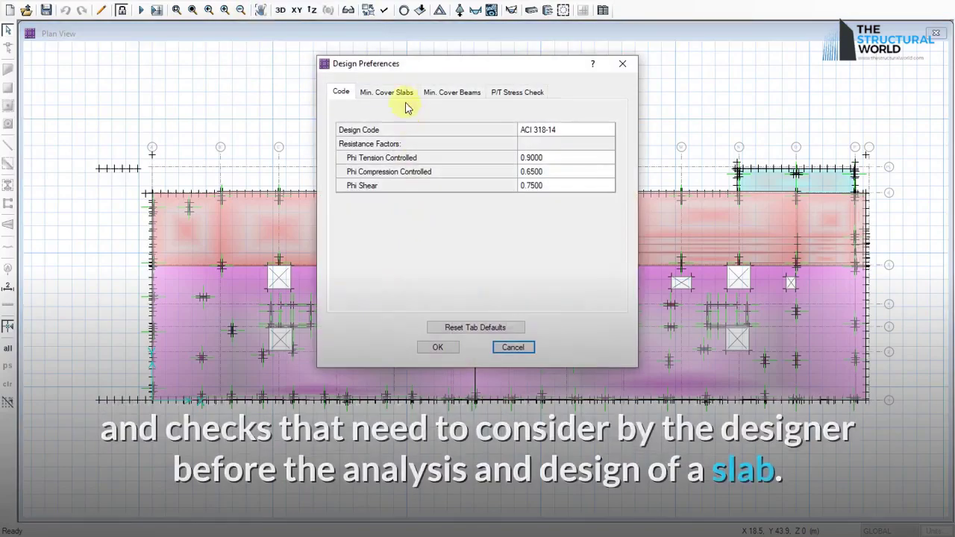
Check the Min. Cover Beams and P/T Stress Check preferences, then close Design Preferences and the startup tip.
left_click(441, 95)
left_click(535, 95)
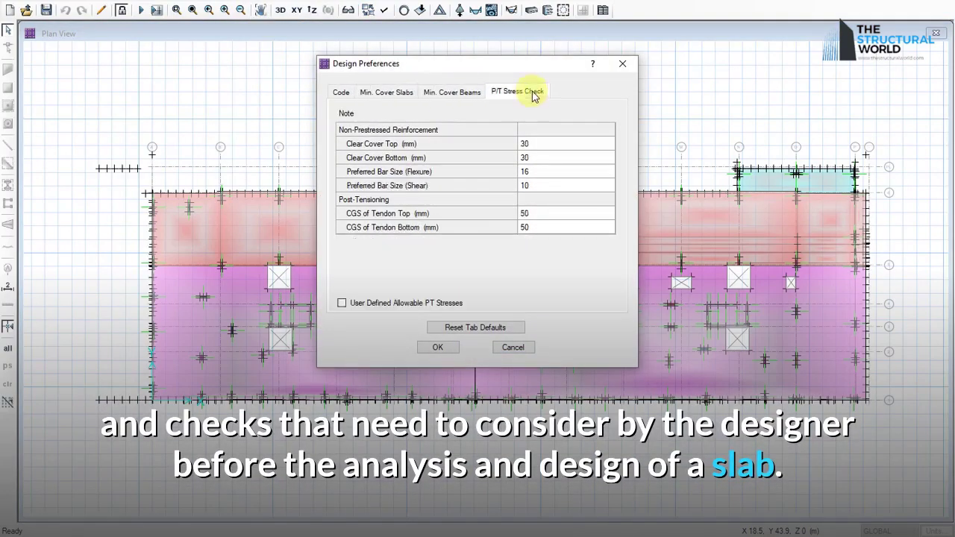
left_click(624, 66)
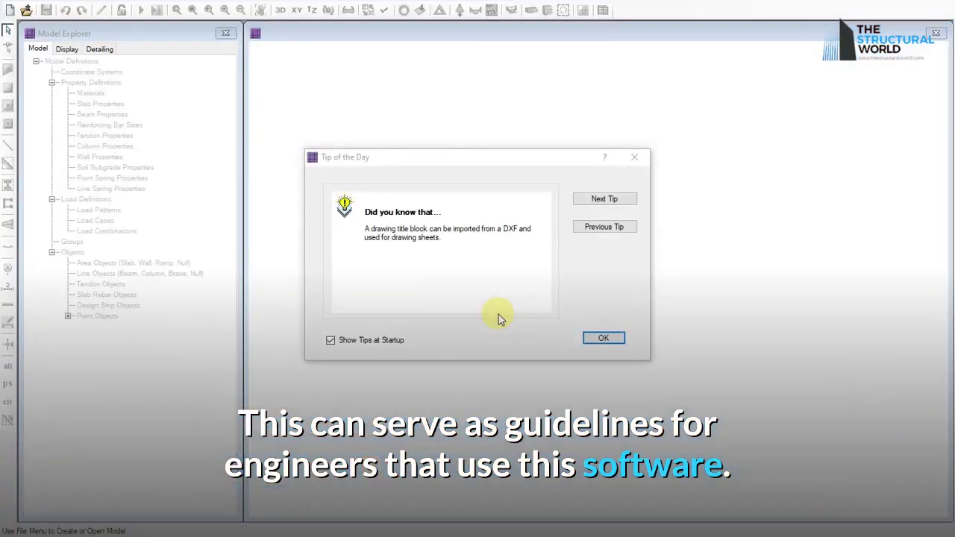
left_click(604, 338)
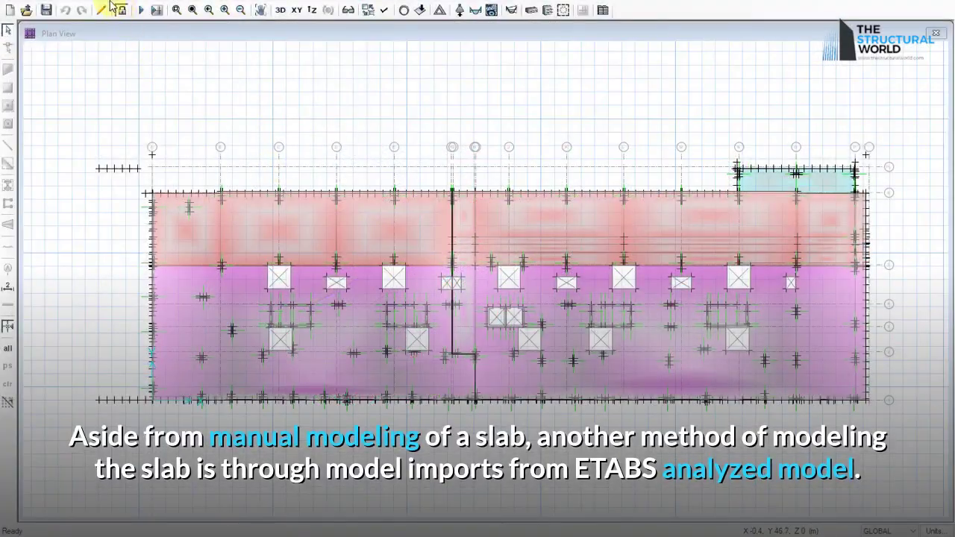
Import the SAFE model file 1F.F2K.
left_click(27, 7)
left_click(25, 5)
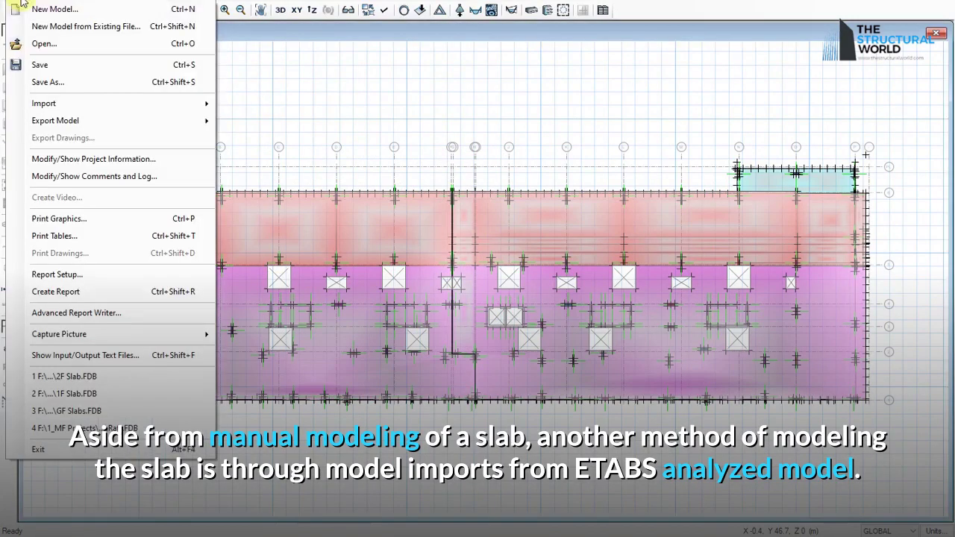
mouse_move(73, 124)
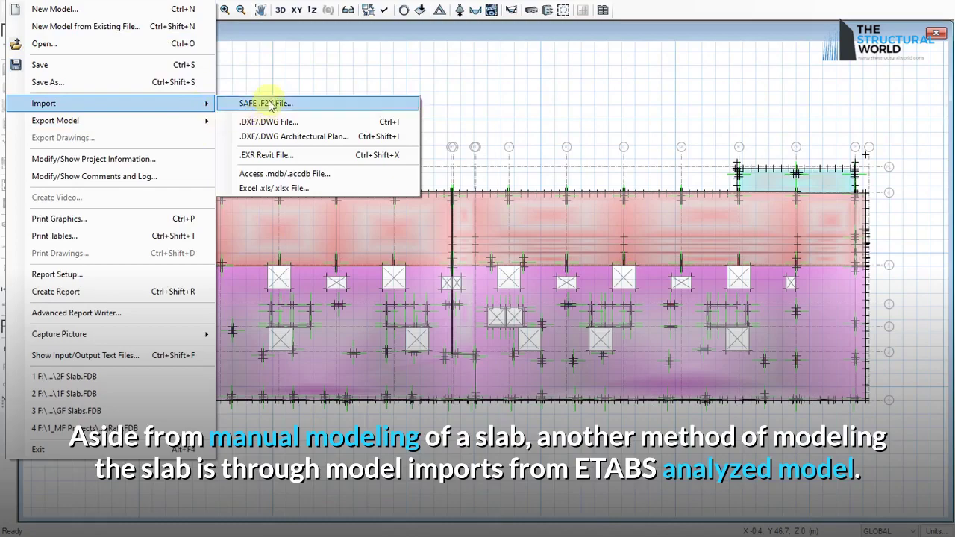
left_click(405, 201)
left_click(340, 155)
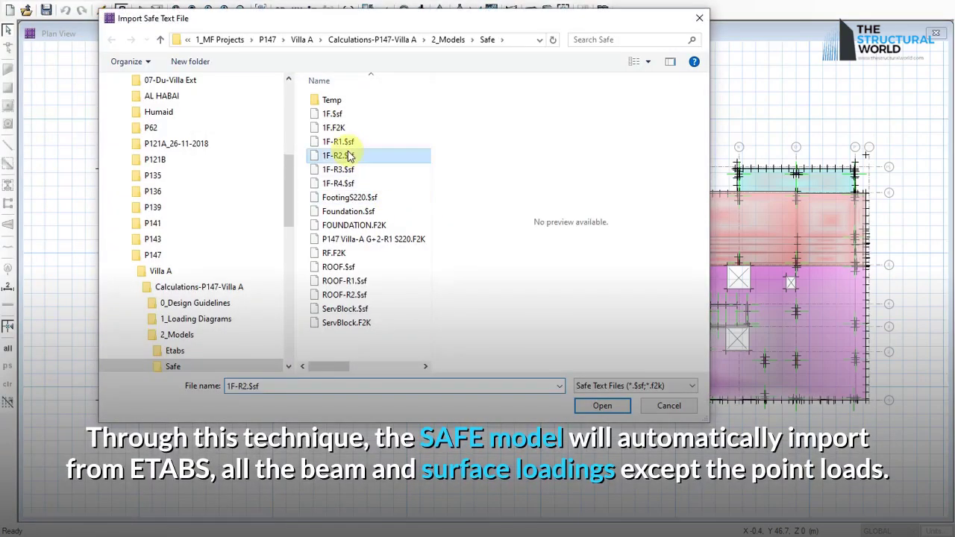
left_click(342, 128)
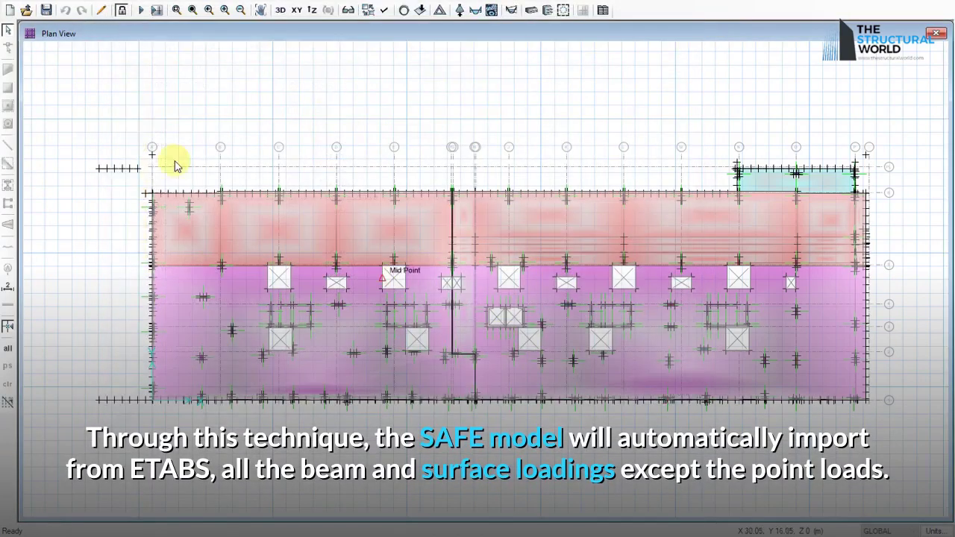
Start a model export and confirm the selected load patterns and load cases.
left_click(19, 8)
mouse_move(55, 121)
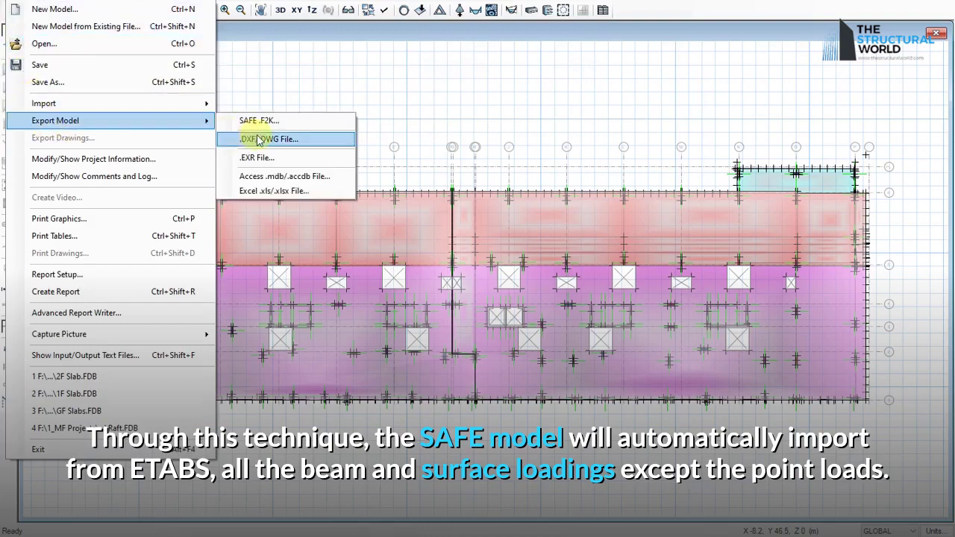
left_click(259, 124)
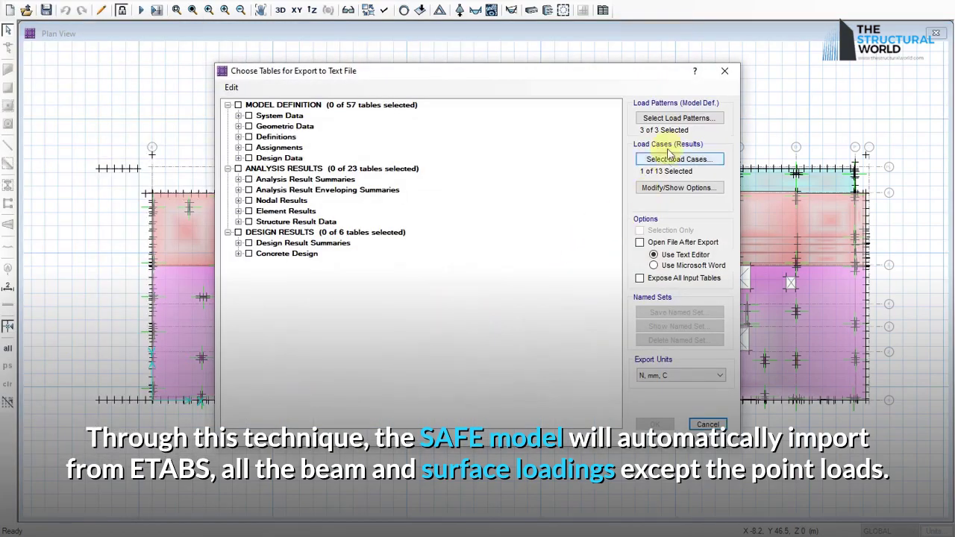
left_click(672, 120)
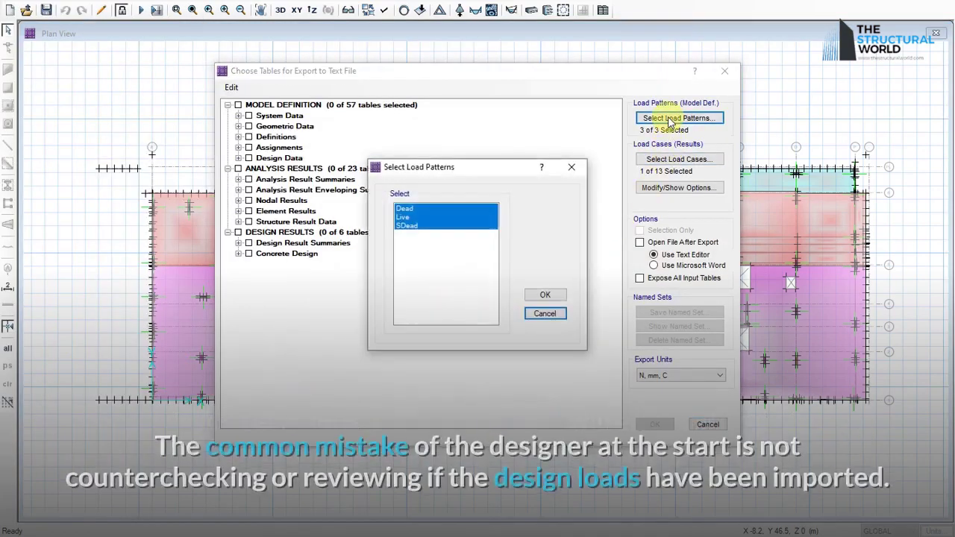
left_click(545, 295)
left_click(678, 159)
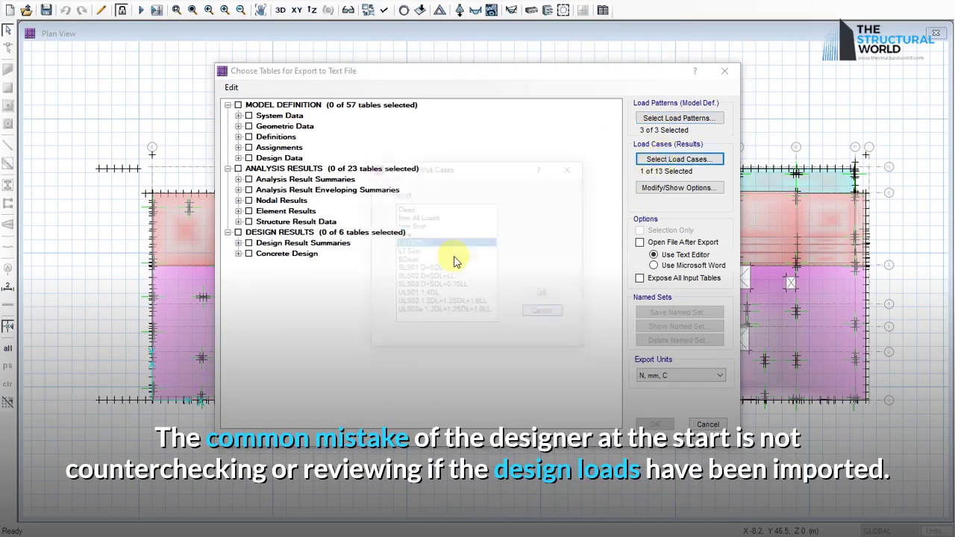
left_click(545, 296)
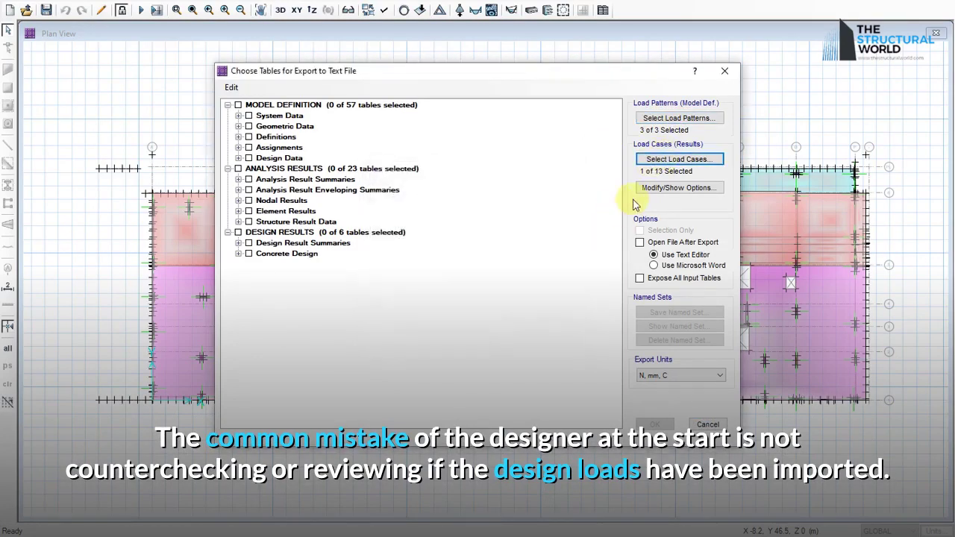
left_click(646, 189)
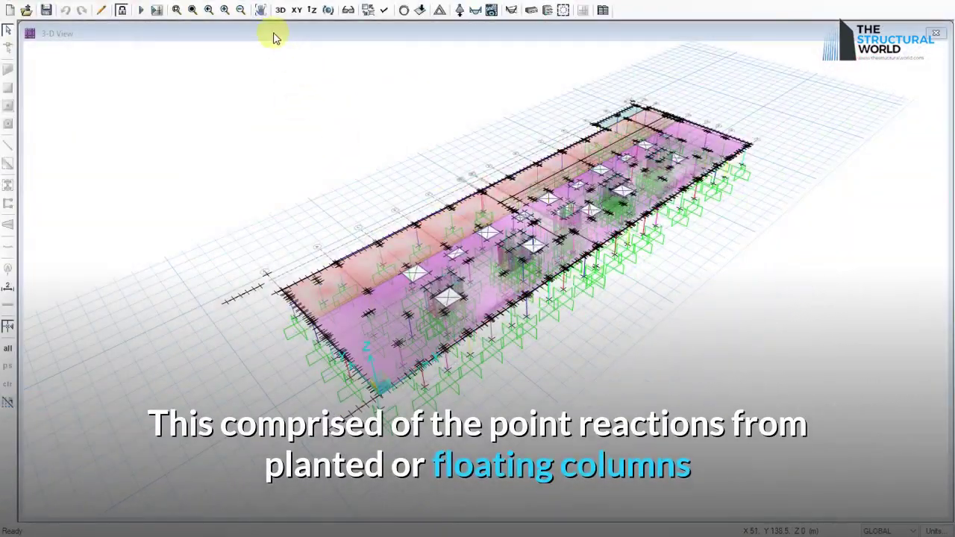
Show the SDead beam force loads in kN/m on the slab plan.
left_click(306, 3)
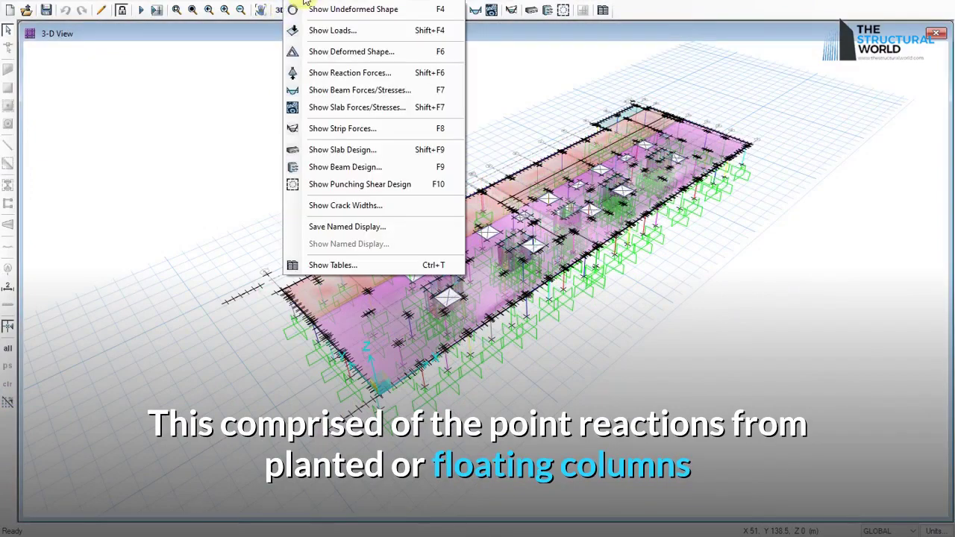
left_click(317, 27)
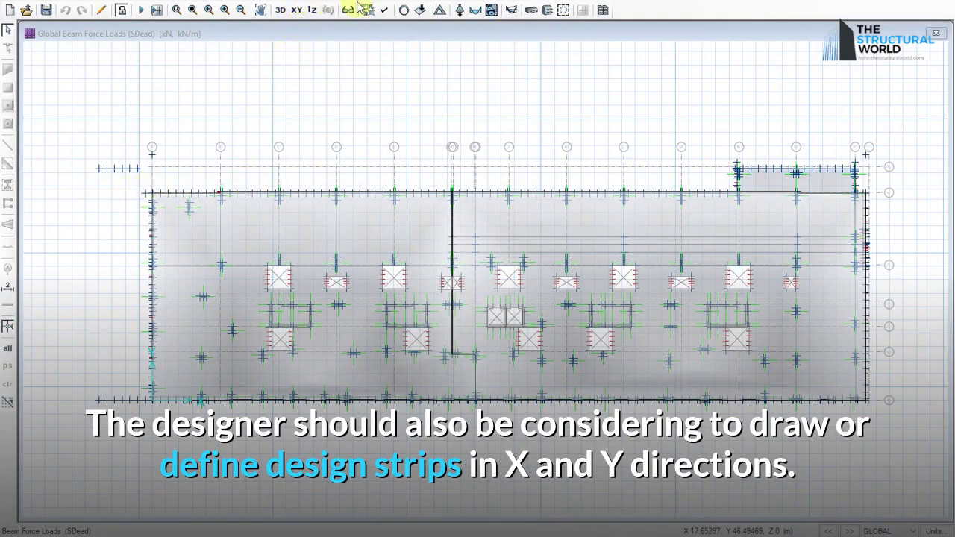
Show design strip layer A on the slab plan.
left_click(433, 67)
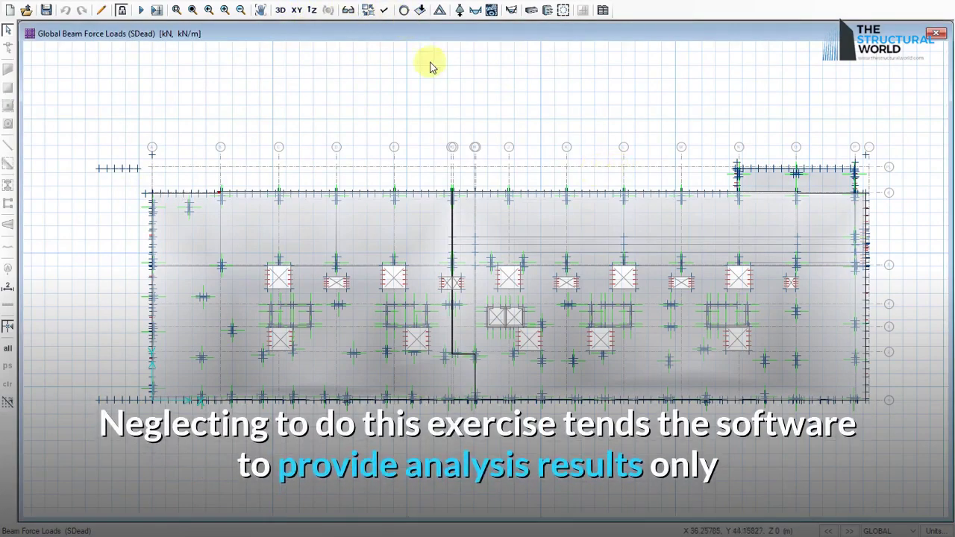
left_click(383, 12)
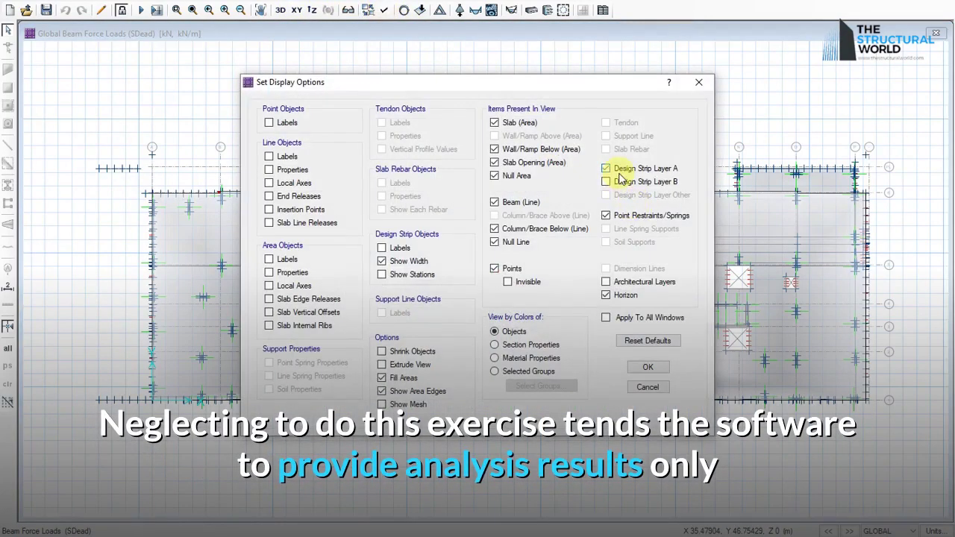
left_click(648, 365)
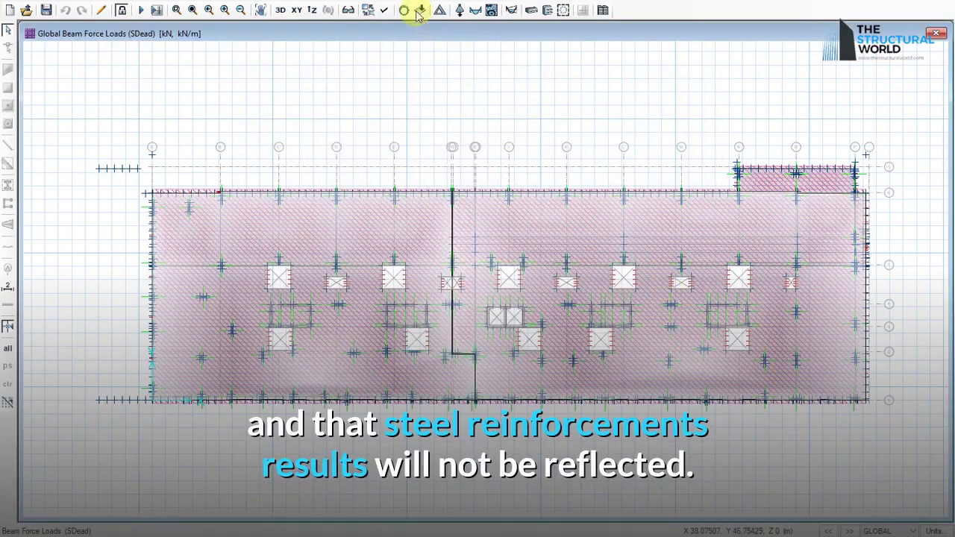
Replace design strip layer A with layer B and view the slab in 3-D.
left_click(386, 13)
left_click(606, 168)
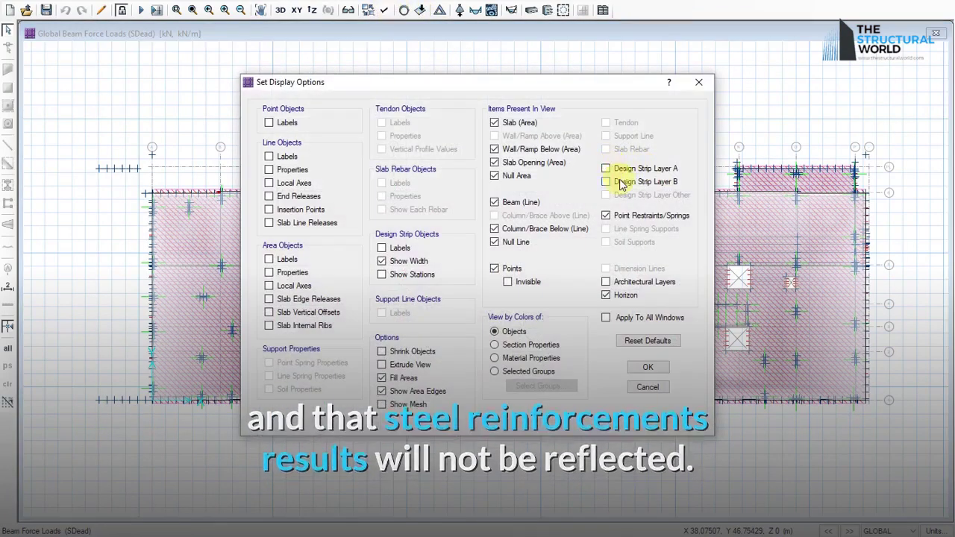
left_click(648, 366)
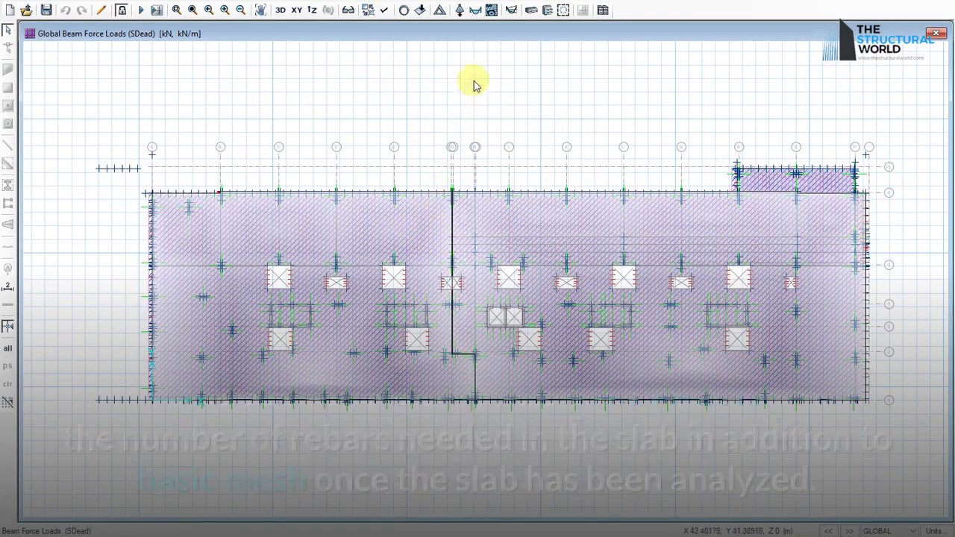
left_click(385, 10)
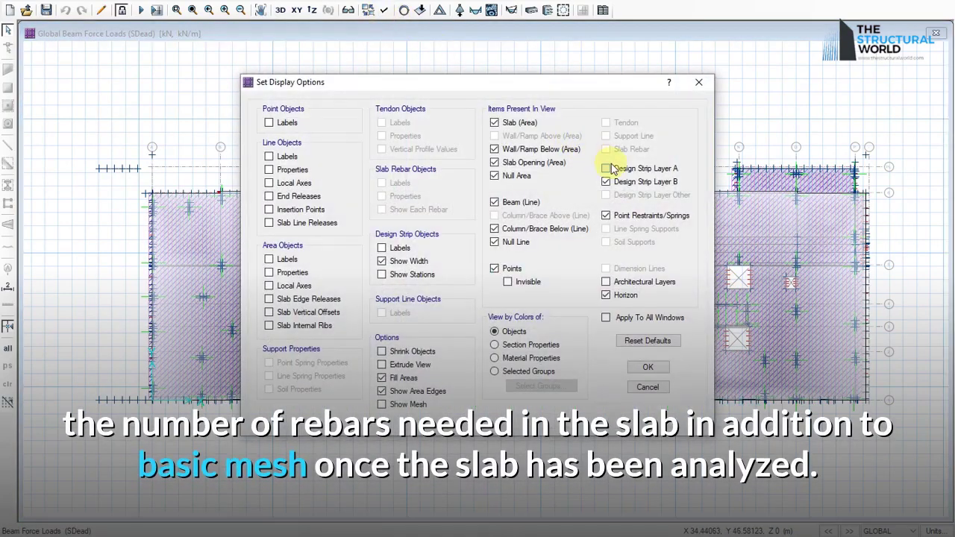
left_click(647, 367)
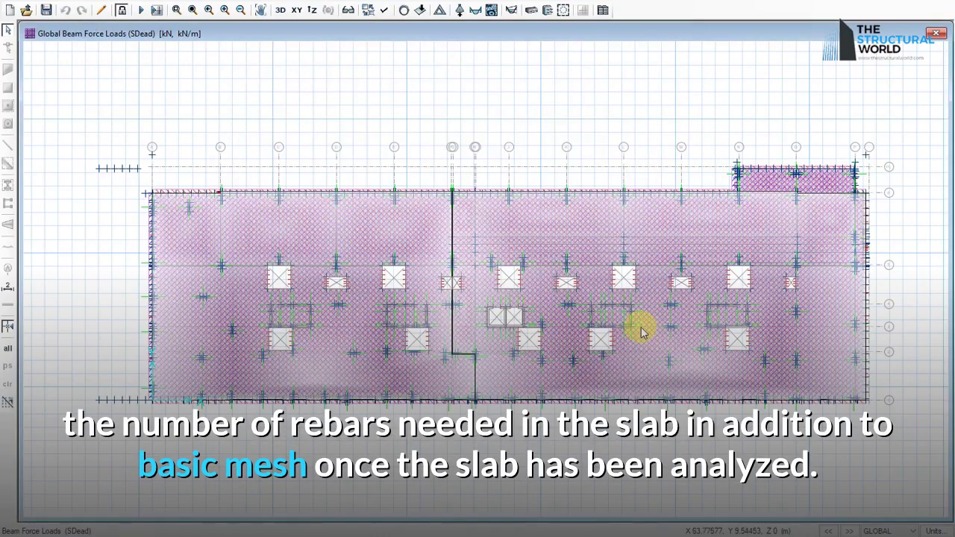
left_click(281, 10)
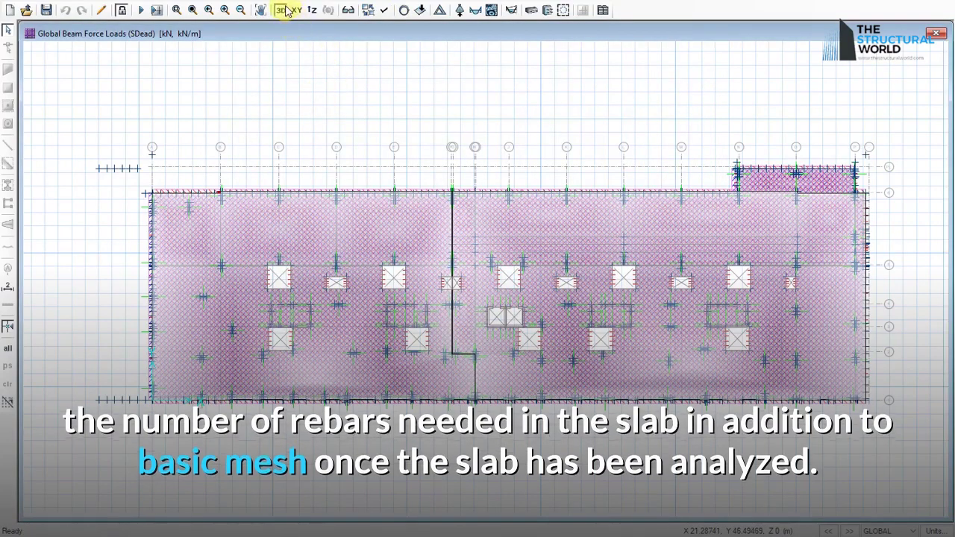
Show the undeformed slab without loads and zoom into its left portion.
left_click(402, 10)
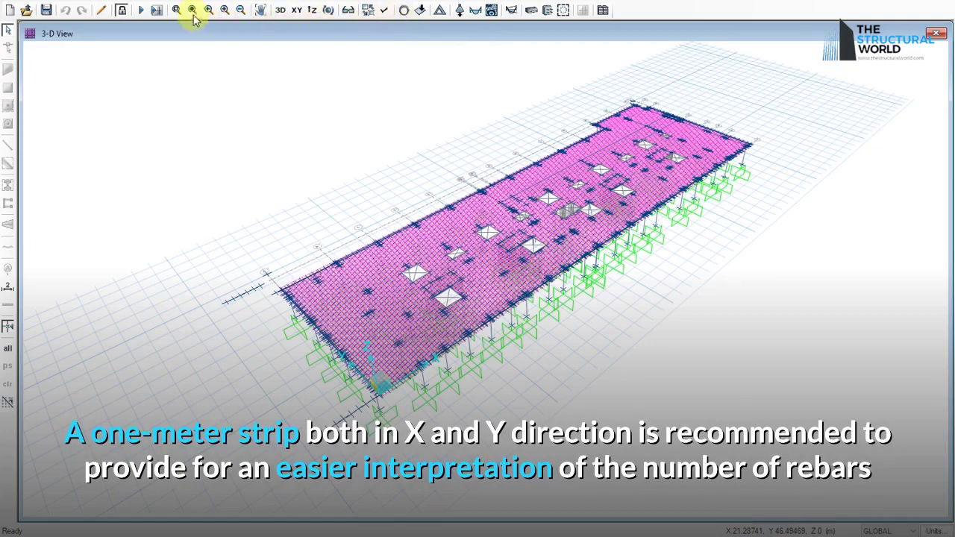
left_click_drag(256, 214, 775, 453)
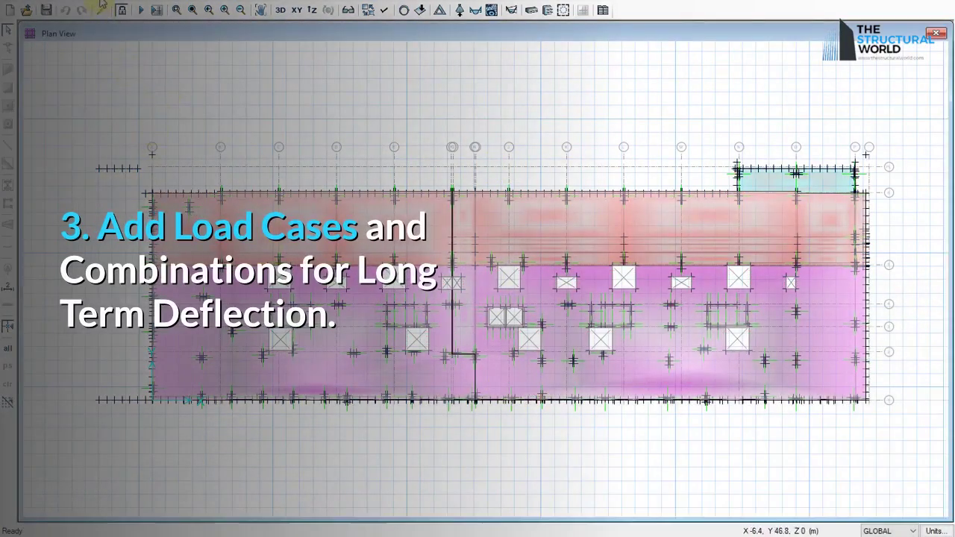
left_click(104, 5)
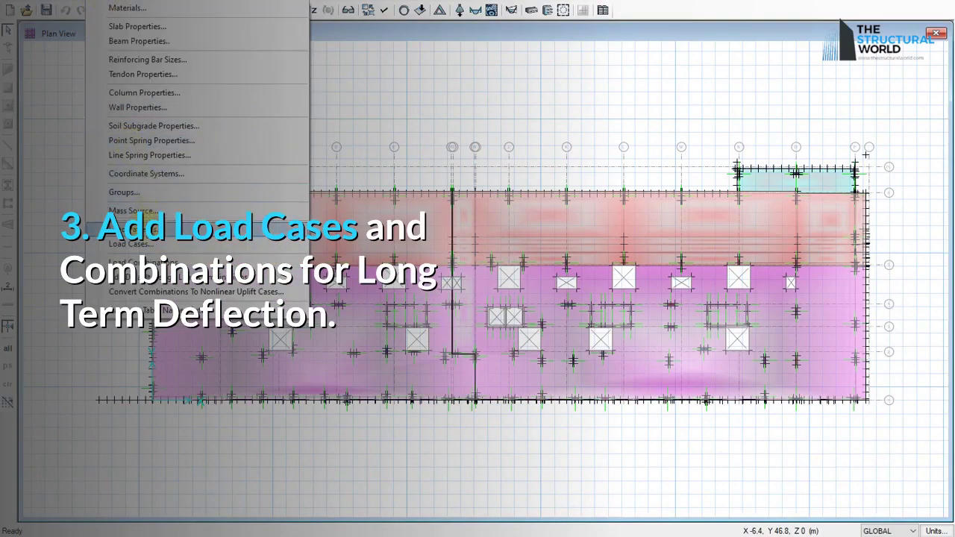
left_click(150, 246)
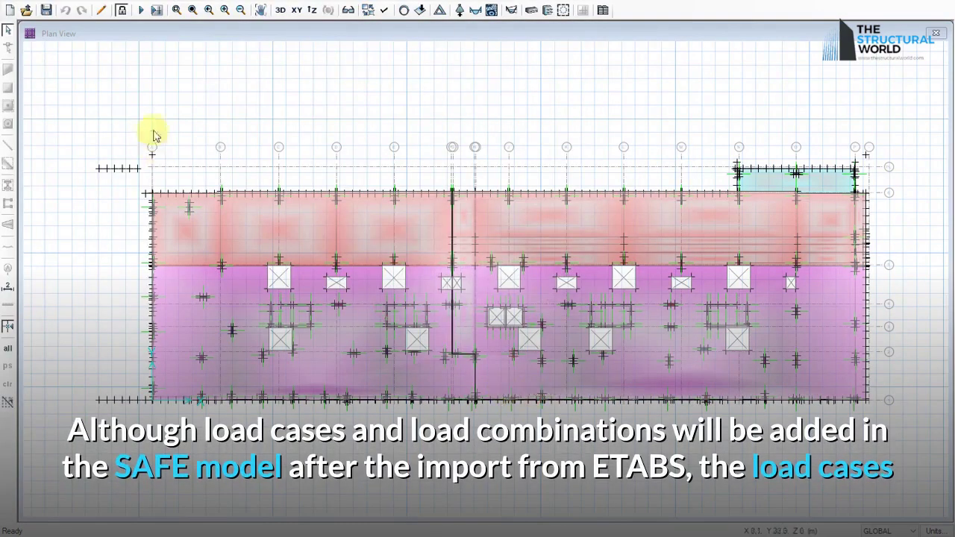
left_click(101, 6)
left_click(119, 245)
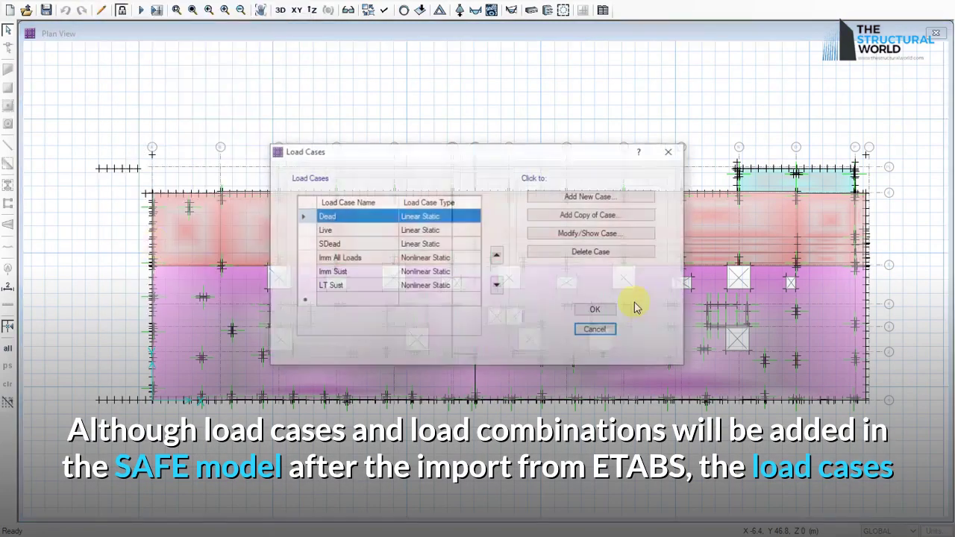
left_click(369, 272)
left_click(362, 259)
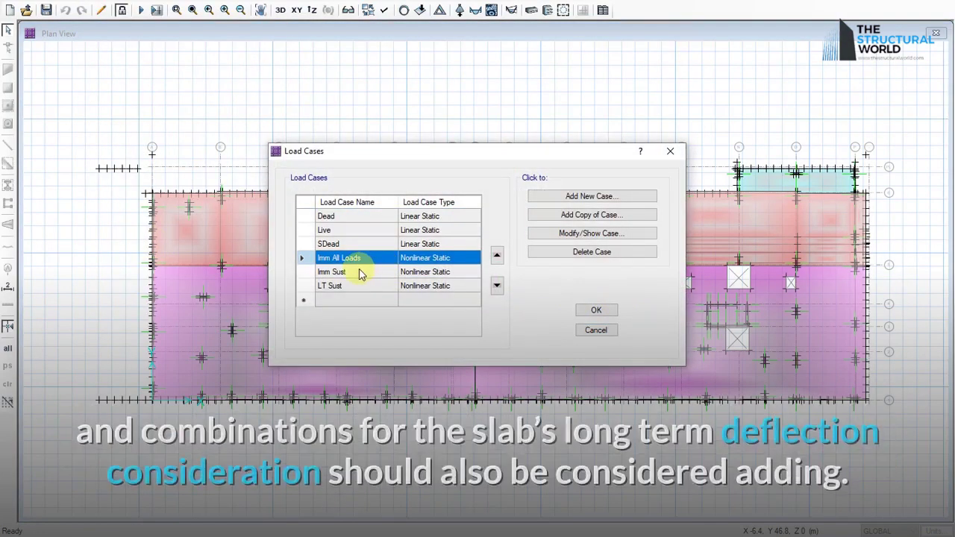
left_click(359, 273)
left_click(361, 288)
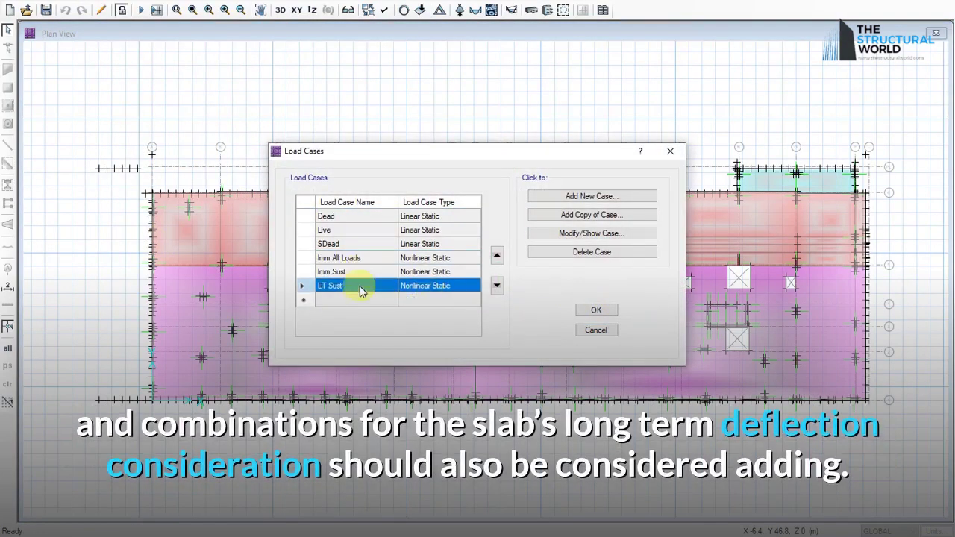
left_click(581, 311)
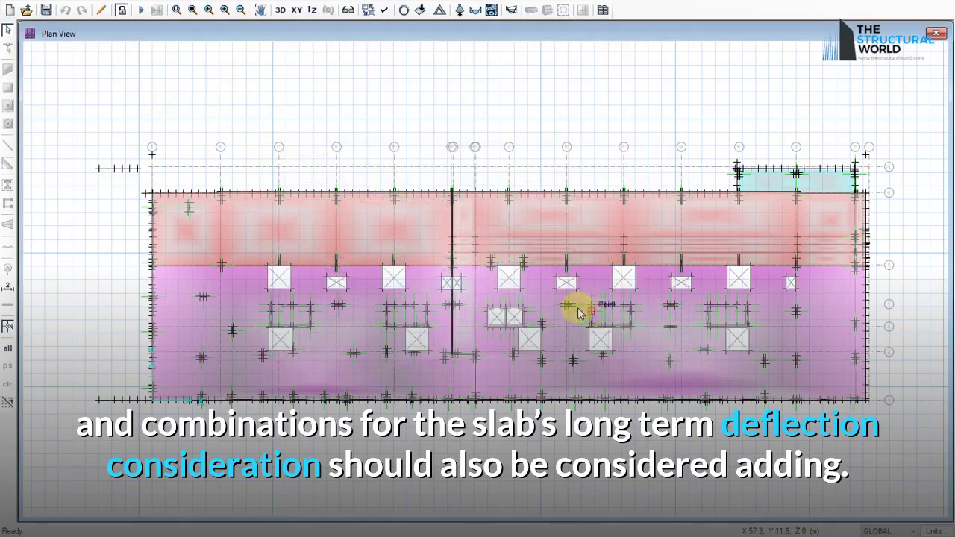
left_click(114, 3)
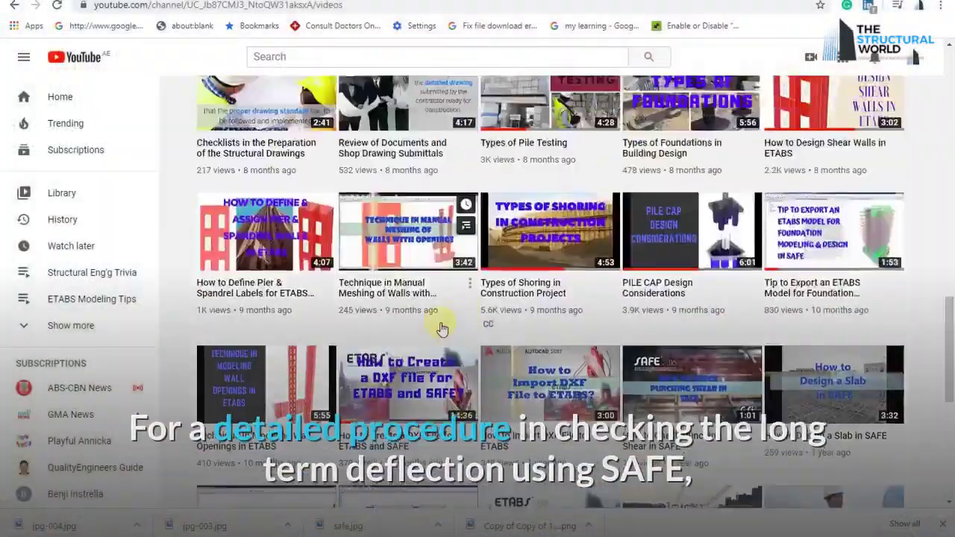
Find and open the channel's 'Long Term Deflection Analysis in SAFE' video.
scroll(441, 324, "up", 10)
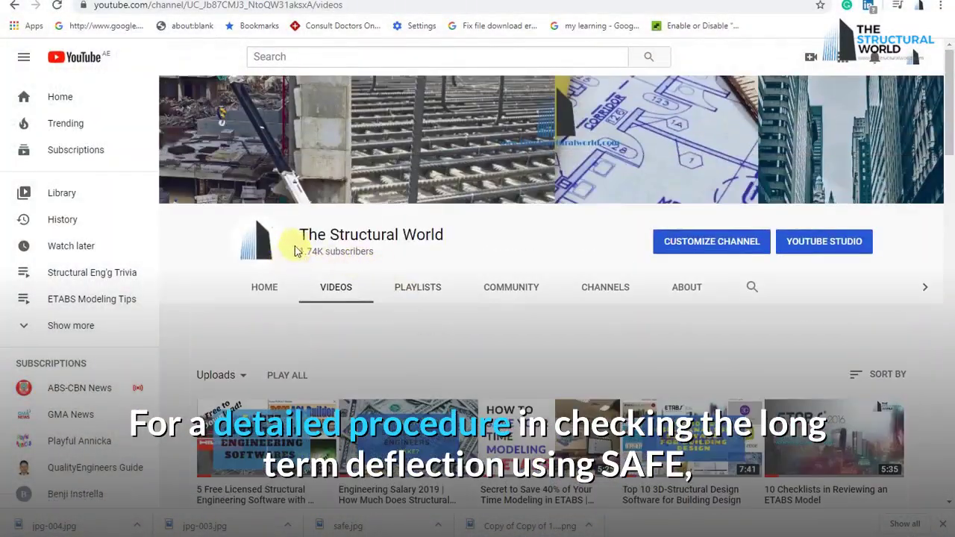
left_click_drag(295, 252, 298, 236)
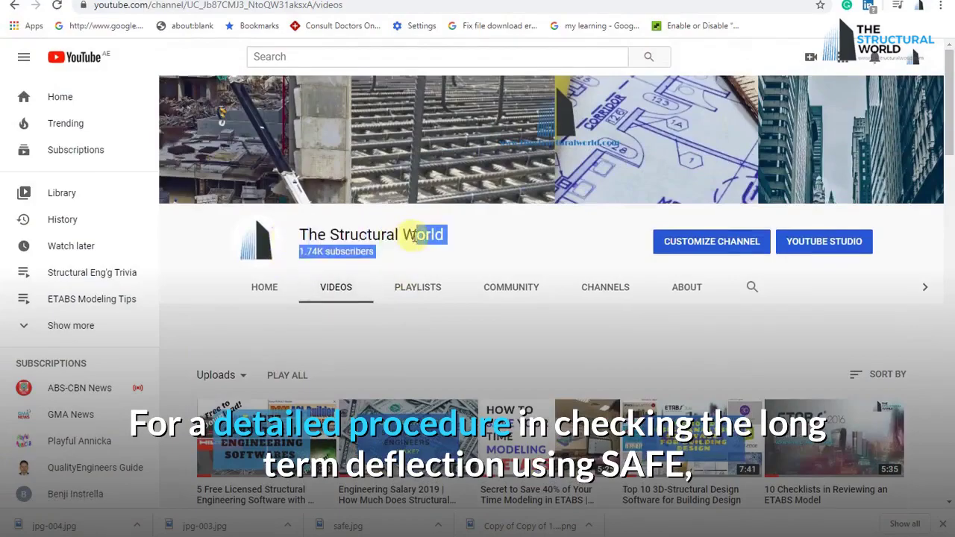
left_click(301, 237)
scroll(365, 274, "down", 20)
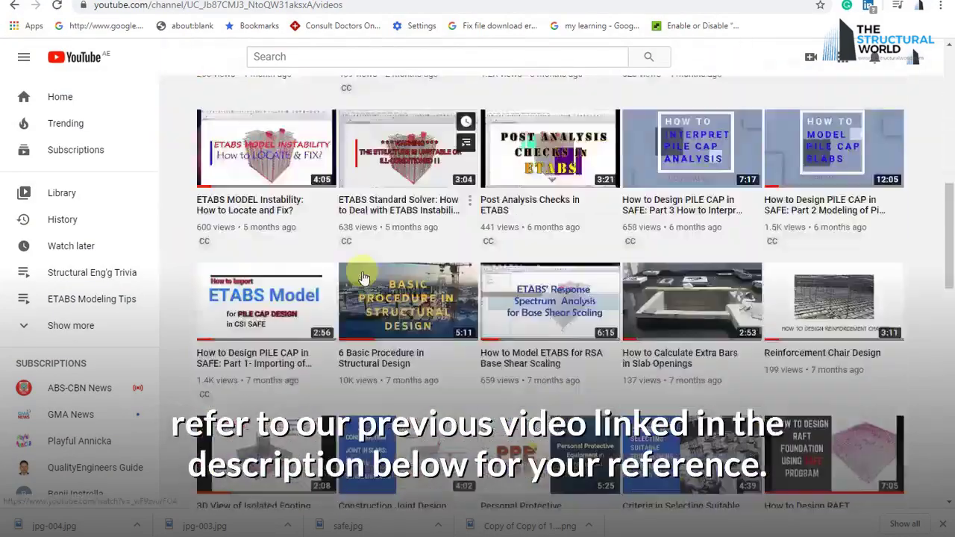
scroll(351, 277, "down", 3)
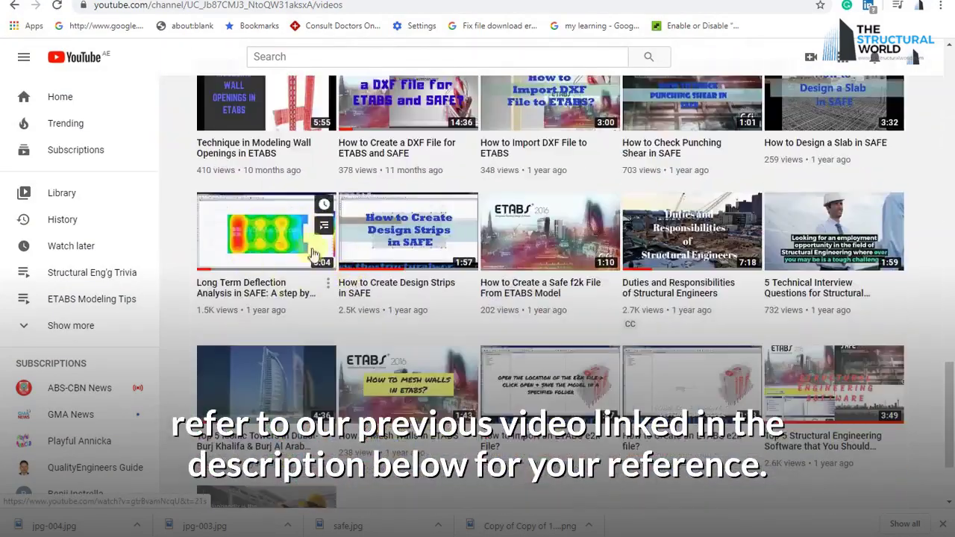
left_click(264, 293)
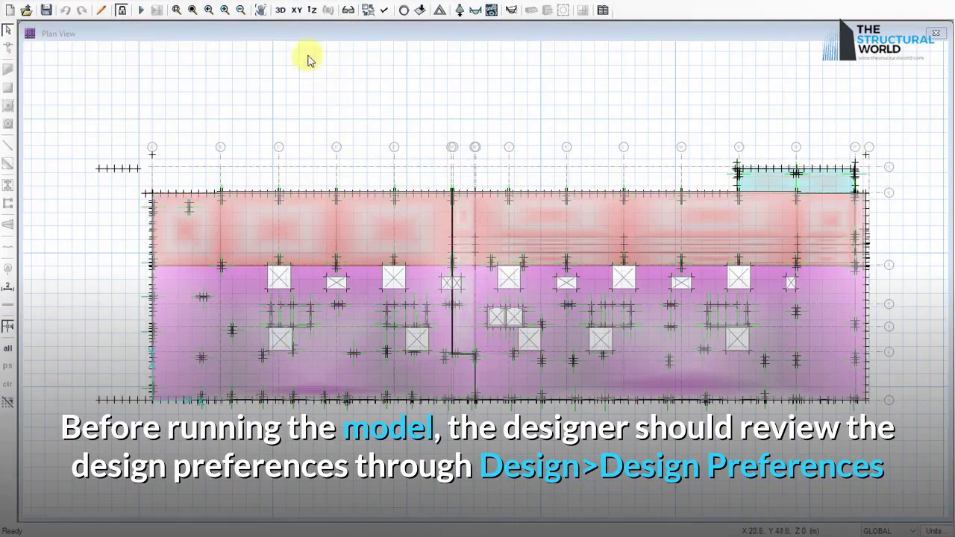
left_click(302, 0)
left_click(274, 1)
left_click(244, 1)
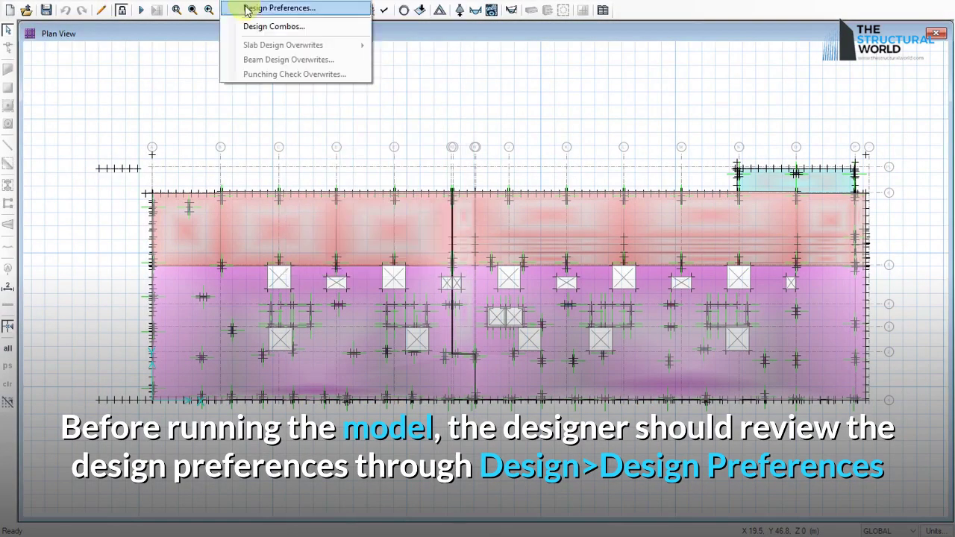
left_click(251, 6)
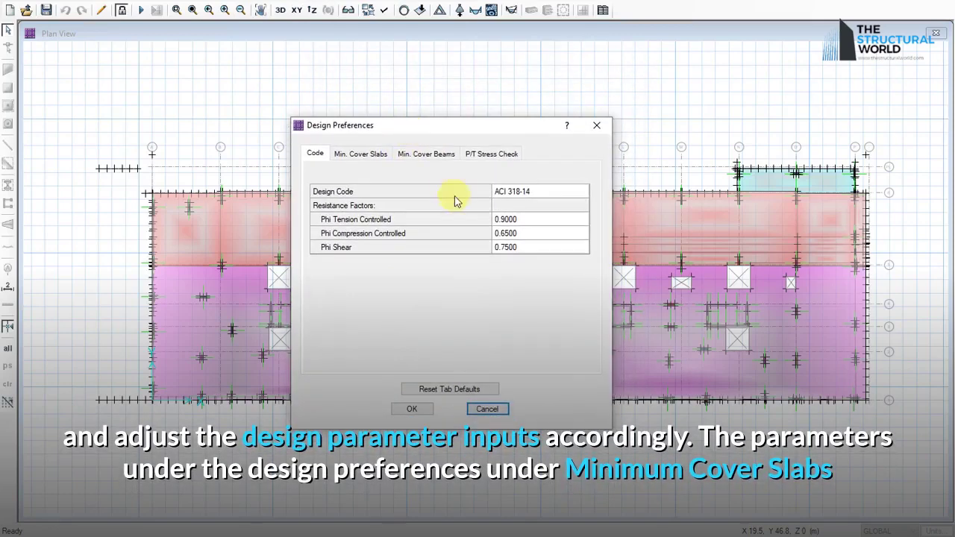
left_click(361, 156)
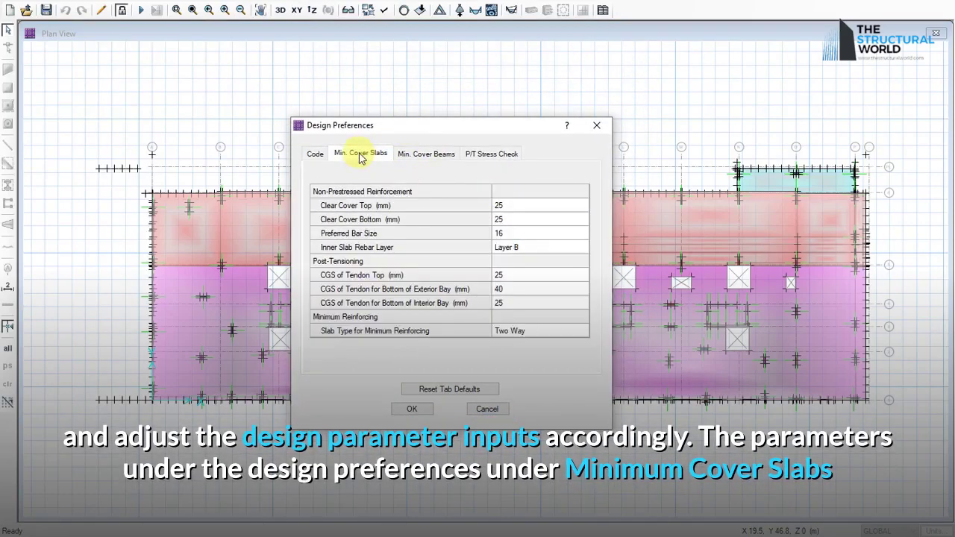
left_click(516, 221)
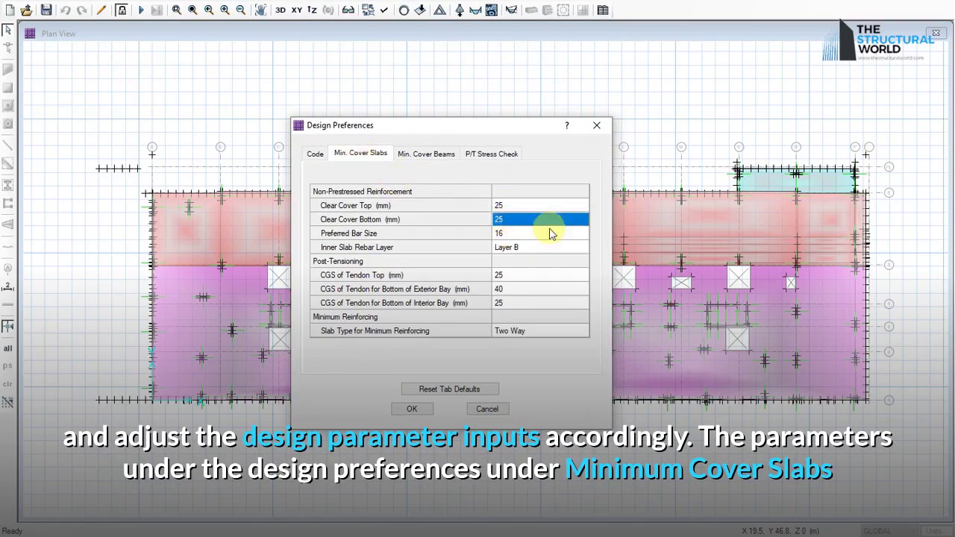
left_click(527, 234)
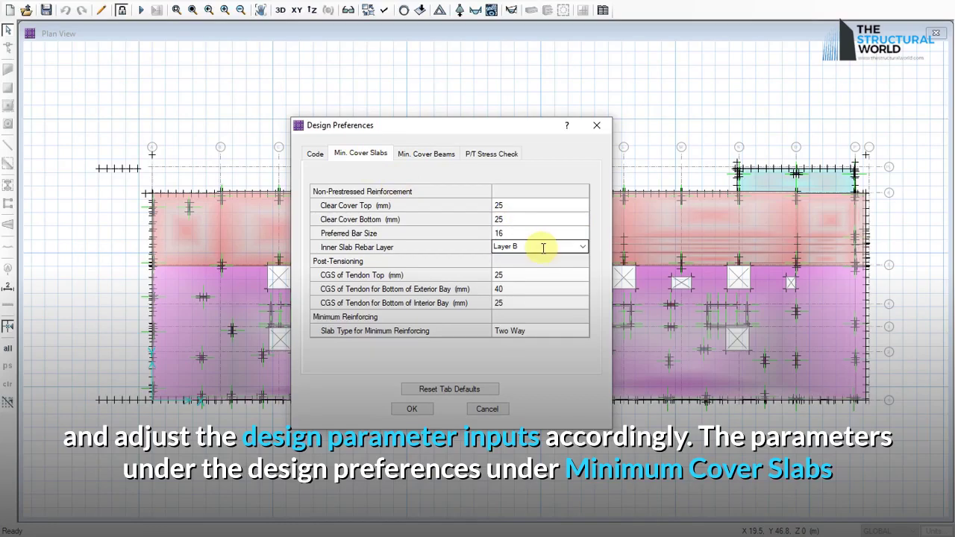
left_click(582, 248)
left_click(583, 251)
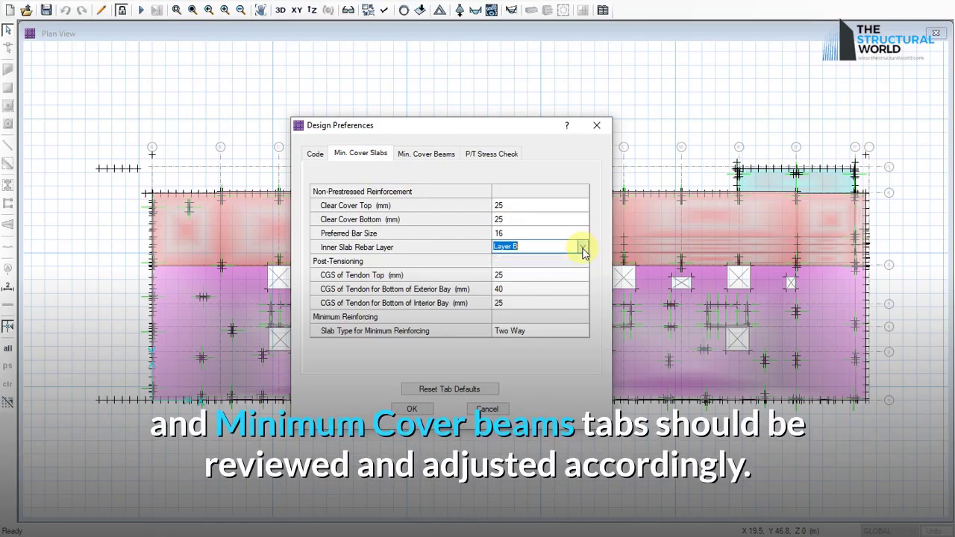
left_click(508, 303)
left_click(422, 155)
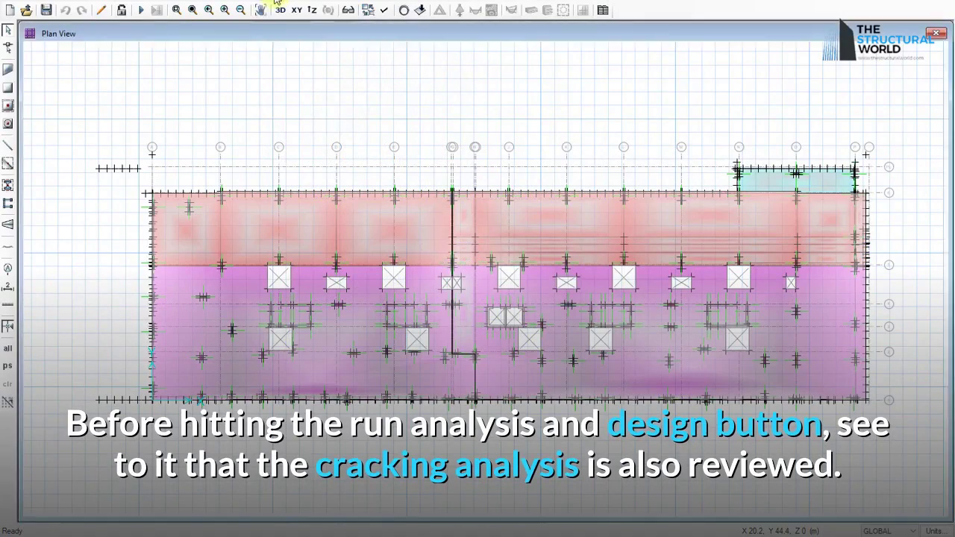
left_click(276, 2)
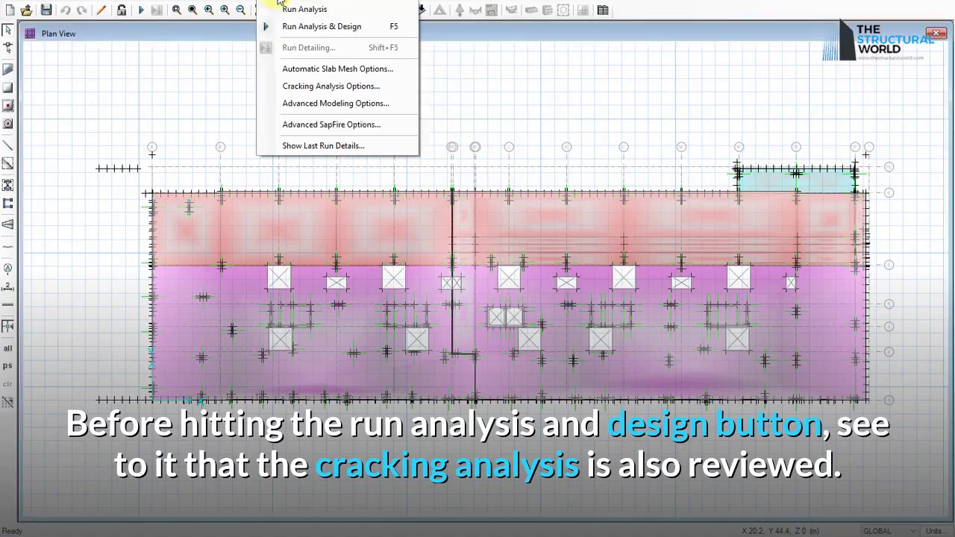
left_click(324, 88)
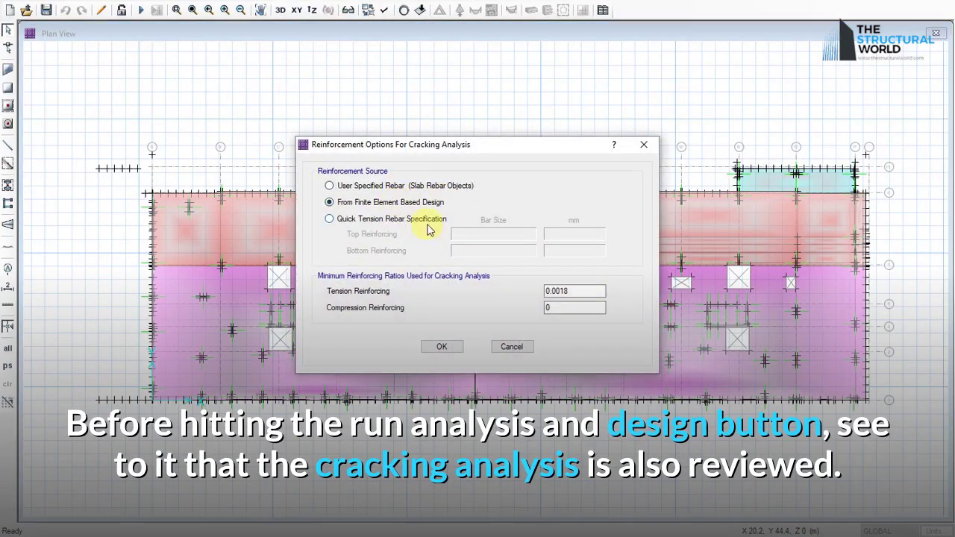
left_click(385, 220)
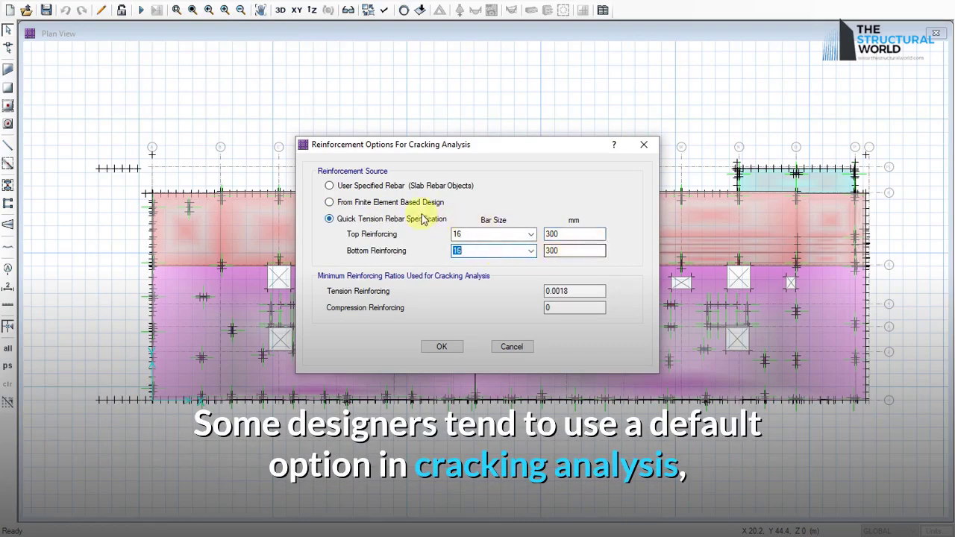
left_click(402, 202)
left_click(567, 291)
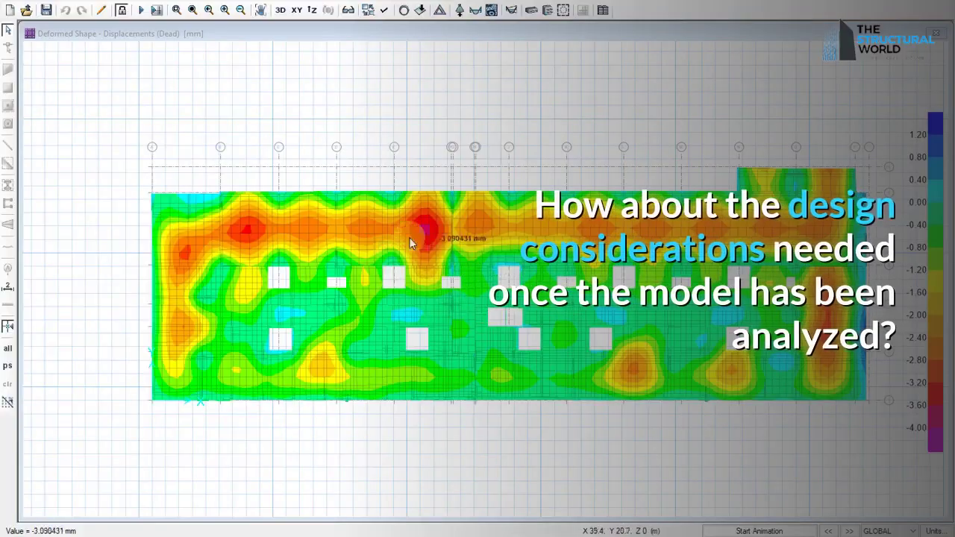
Display the Dead-load displacement contours, ranging about -3.67 mm to 0.99 mm.
left_click(285, 6)
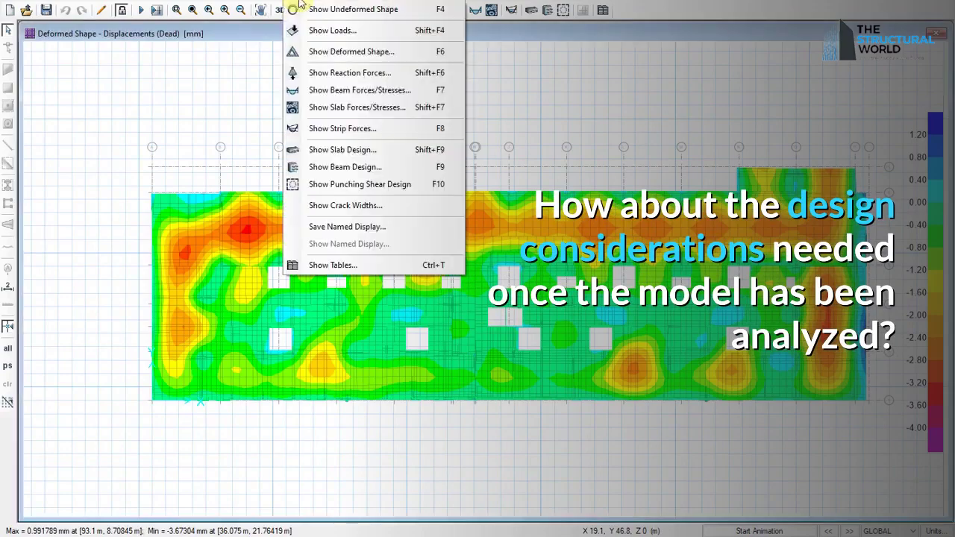
left_click(350, 259)
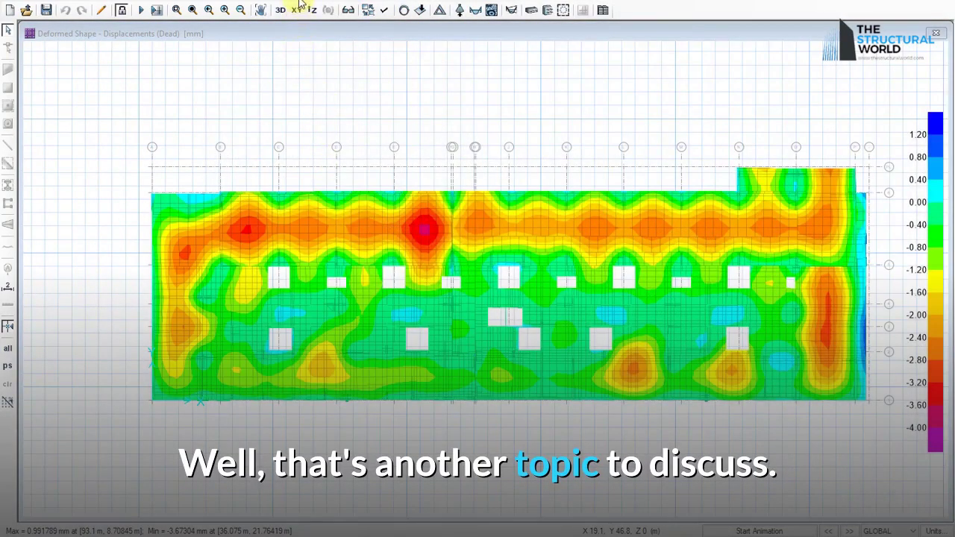
left_click(285, 6)
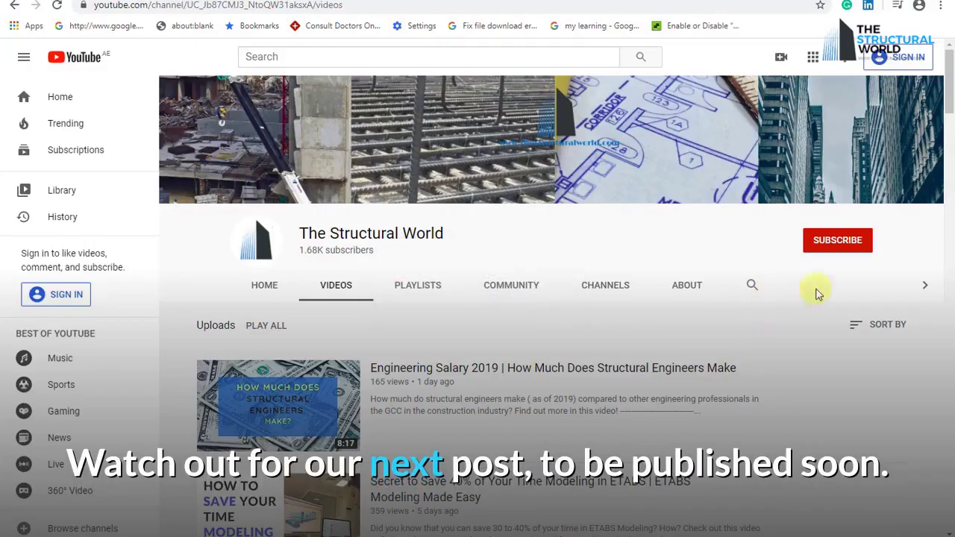